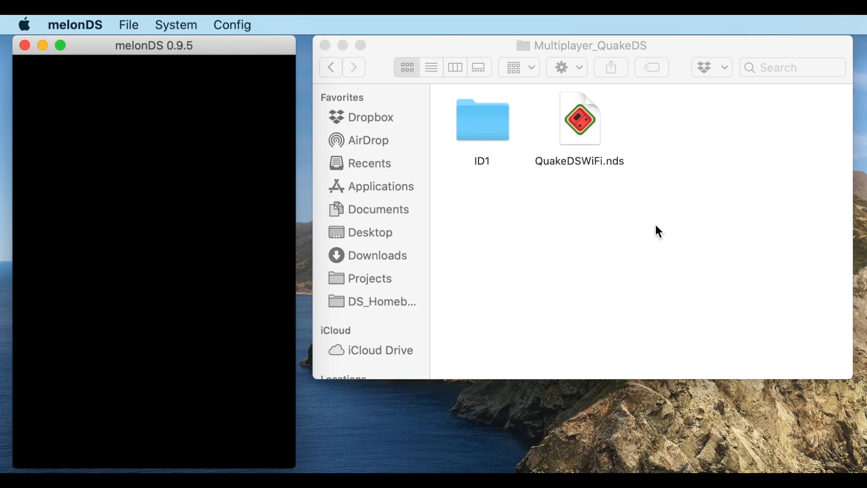
# - Look through the ID1 folder beside QuakeDSWiFi.nds, checking config.cfg and PAK0.PAK, and return to the Multiplayer_QuakeDS folder
pyautogui.click(585, 125)
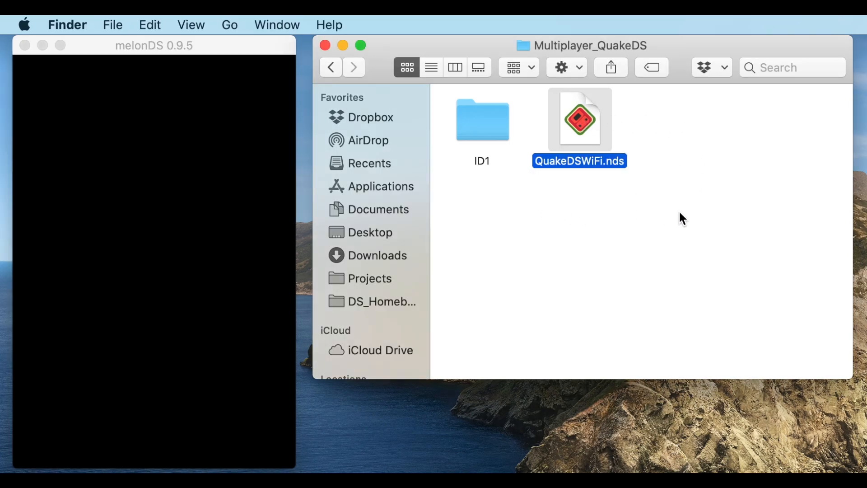
pyautogui.click(698, 130)
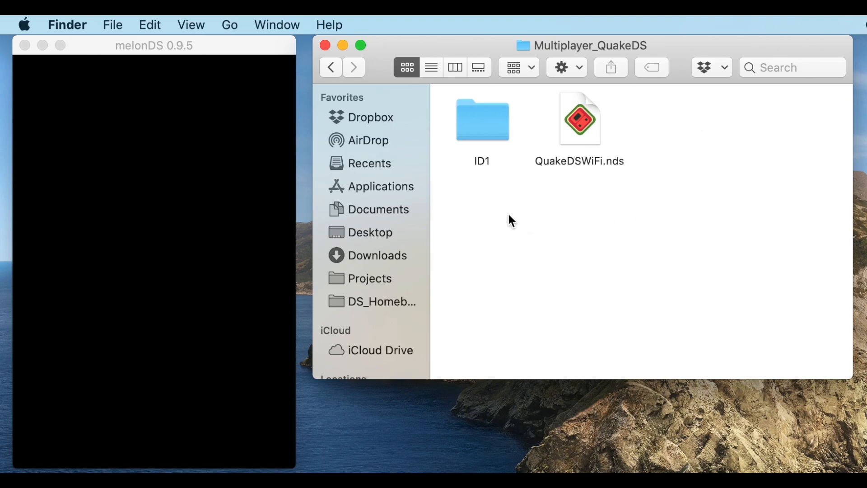
pyautogui.doubleClick(485, 118)
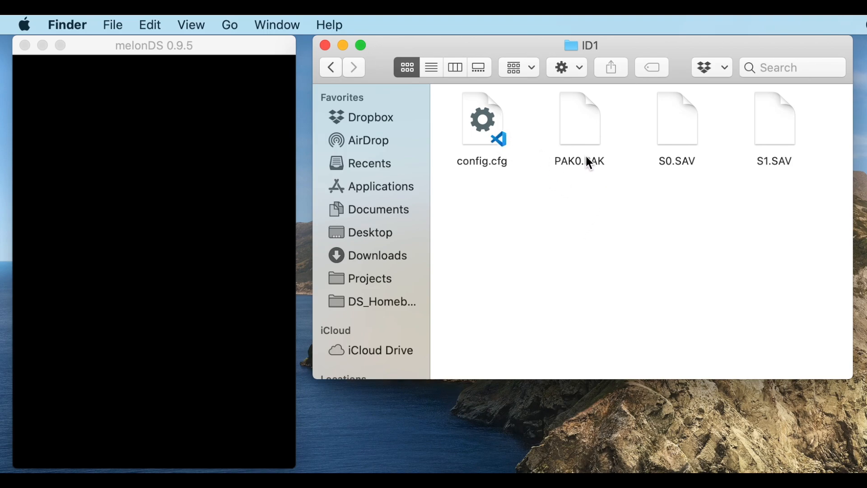
pyautogui.click(579, 125)
pyautogui.click(479, 122)
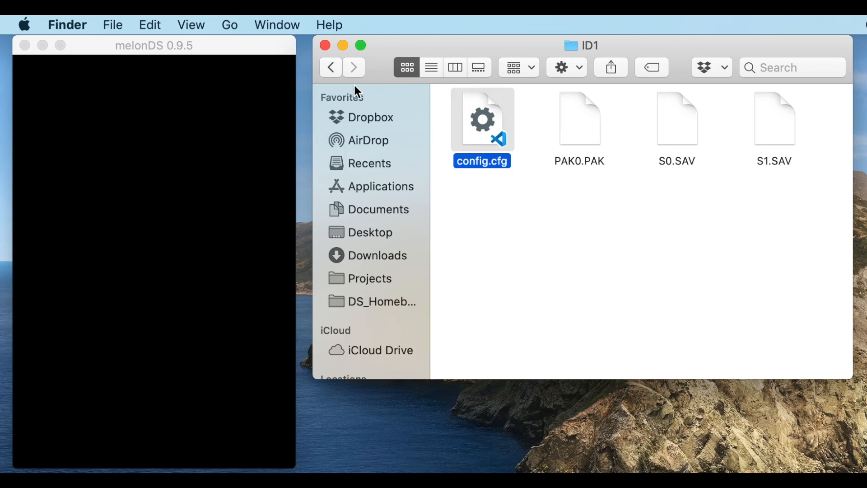
pyautogui.click(335, 69)
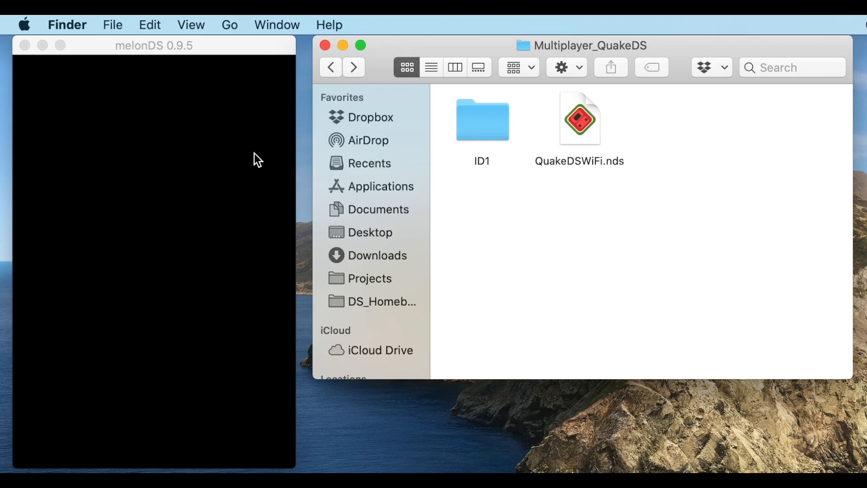
# - Switch to melonDS and load the QuakeDSWiFi.nds ROM from the Multiplayer_QuakeDS folder
pyautogui.click(233, 44)
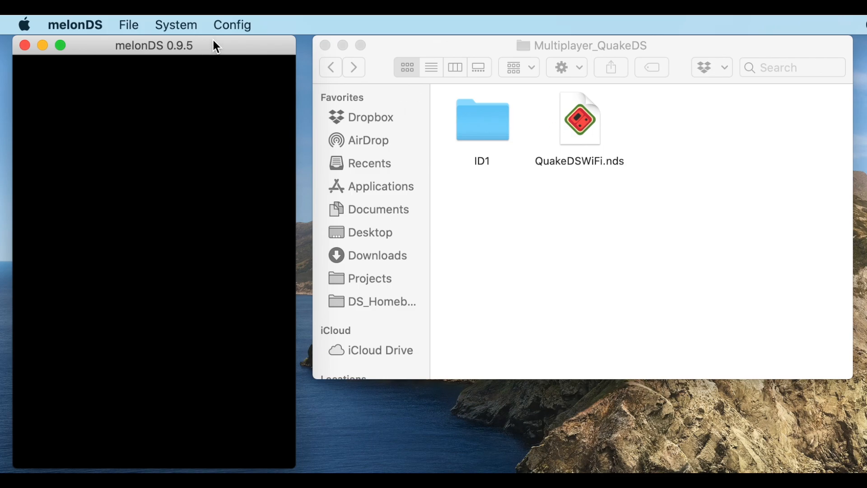
pyautogui.click(122, 20)
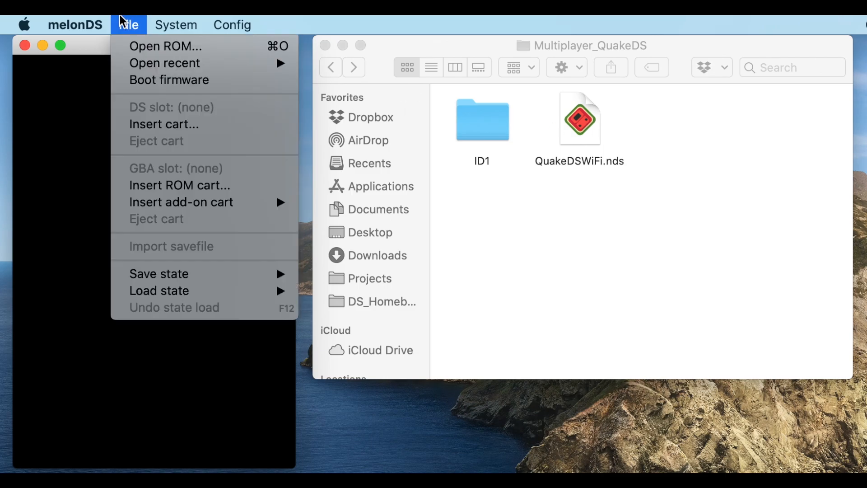
pyautogui.click(135, 45)
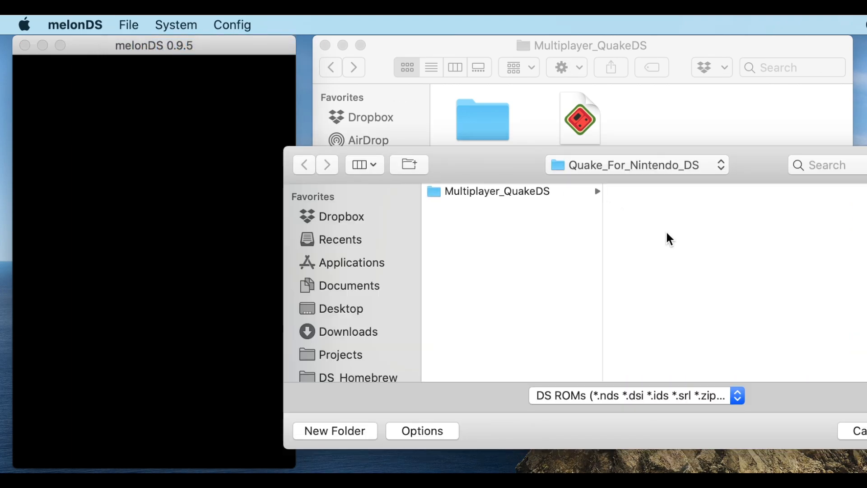
pyautogui.moveTo(764, 167); pyautogui.dragTo(593, 159)
pyautogui.click(301, 189)
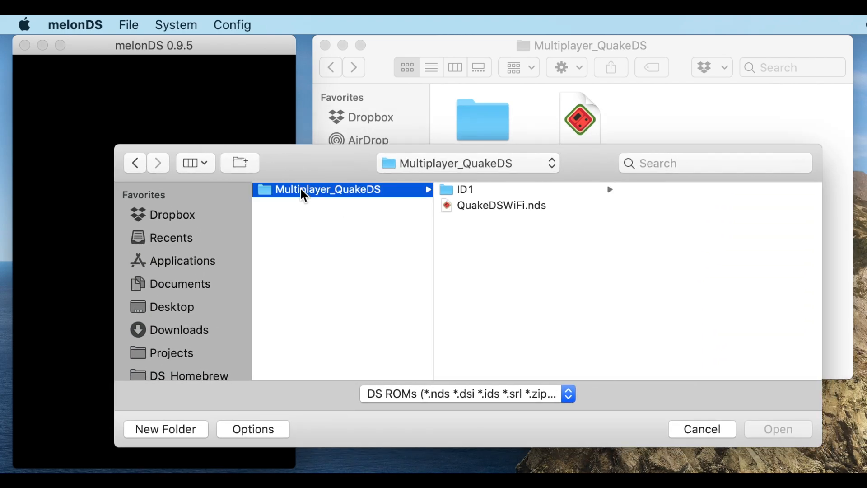
pyautogui.click(496, 206)
pyautogui.click(781, 426)
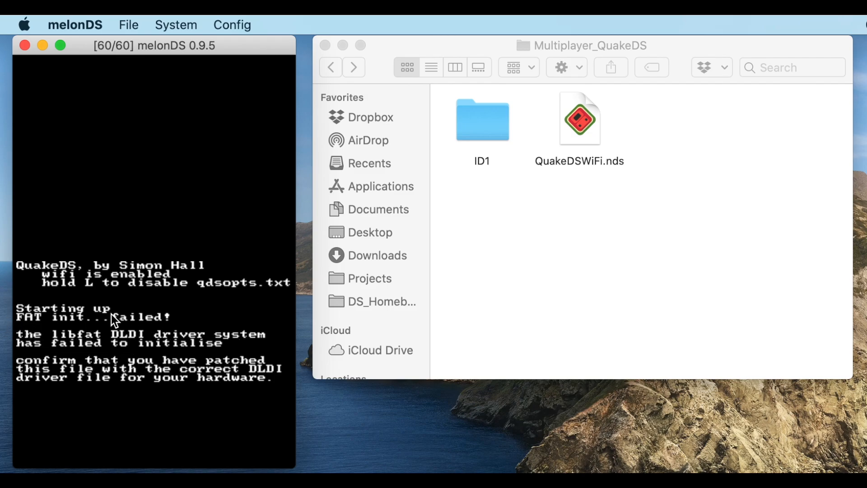
# - Switch to Finder, review the game files in the ID1 folder again and go back to its parent folder
pyautogui.click(486, 116)
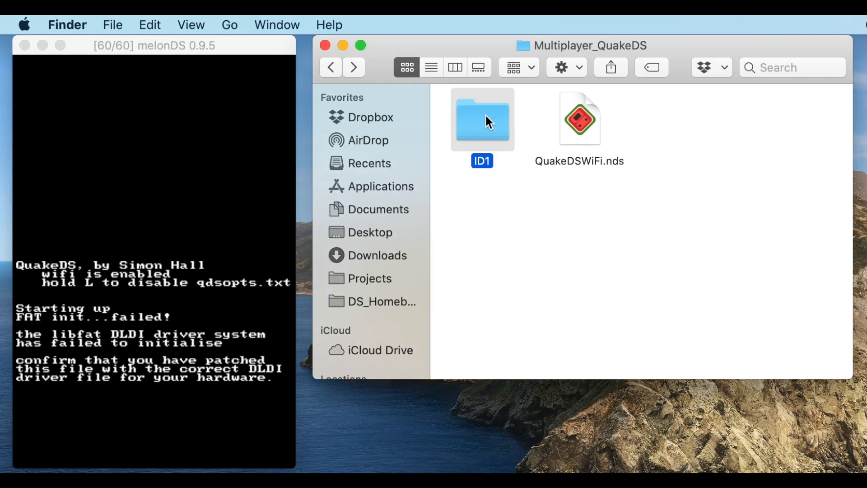
pyautogui.doubleClick(485, 115)
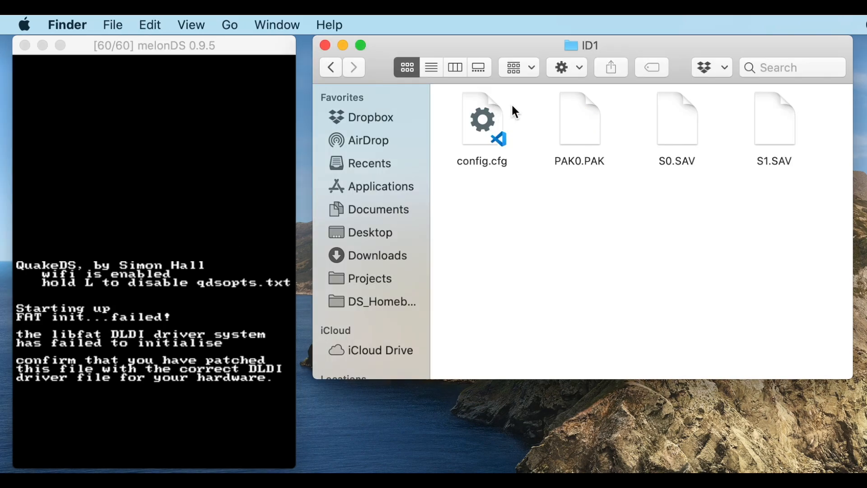
pyautogui.click(330, 69)
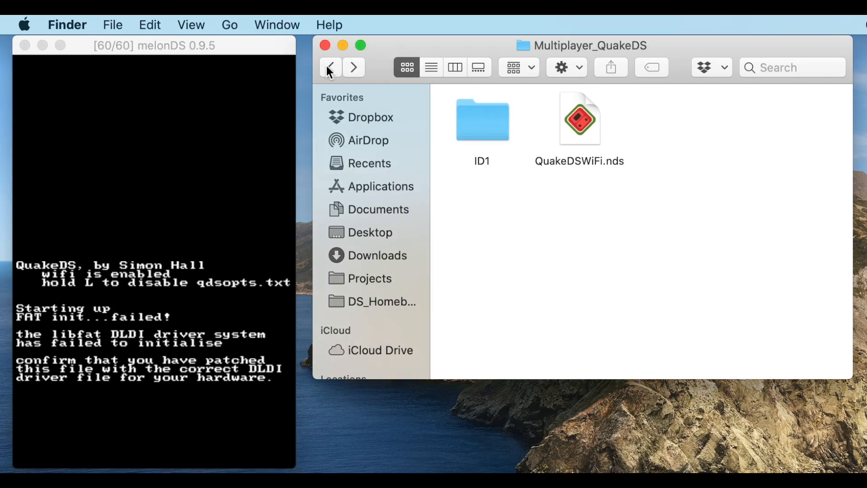
# - In the melonDS emulator settings, enable DLDI for homebrew and turn on syncing the SD card to a folder
pyautogui.click(189, 275)
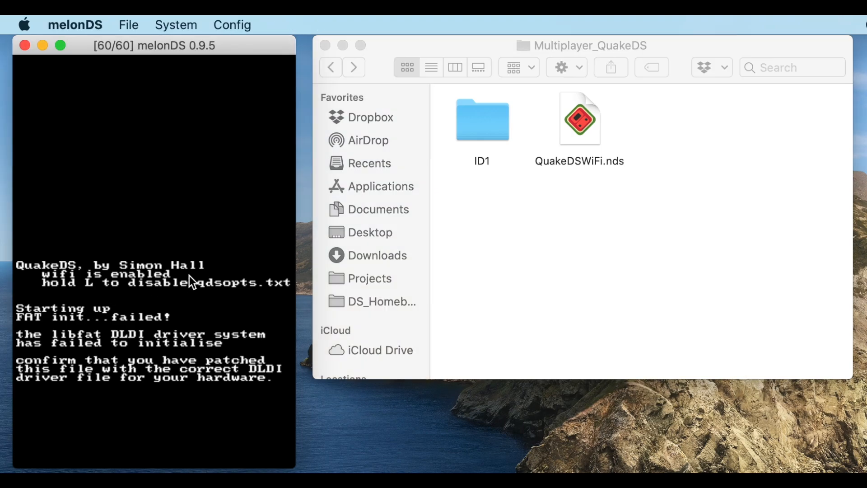
pyautogui.click(229, 25)
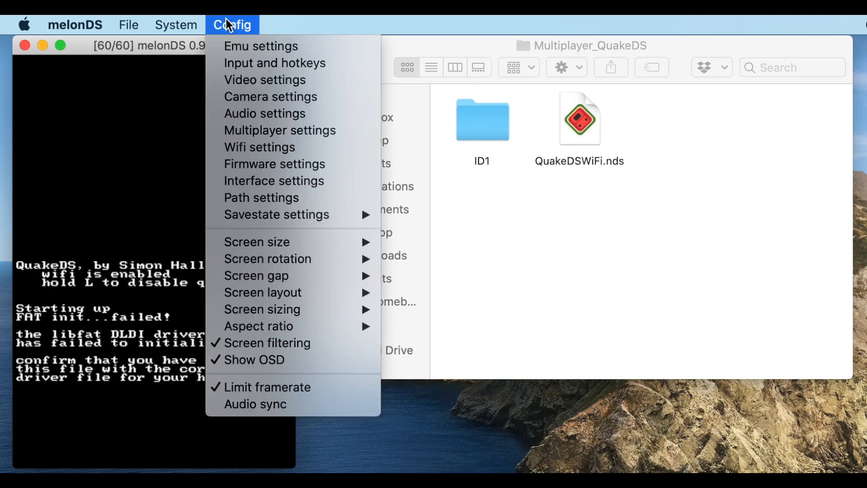
pyautogui.click(237, 47)
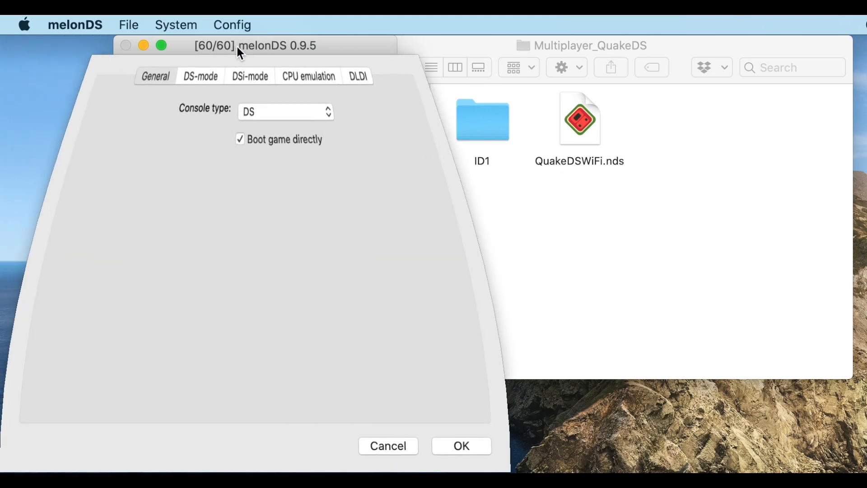
pyautogui.click(408, 78)
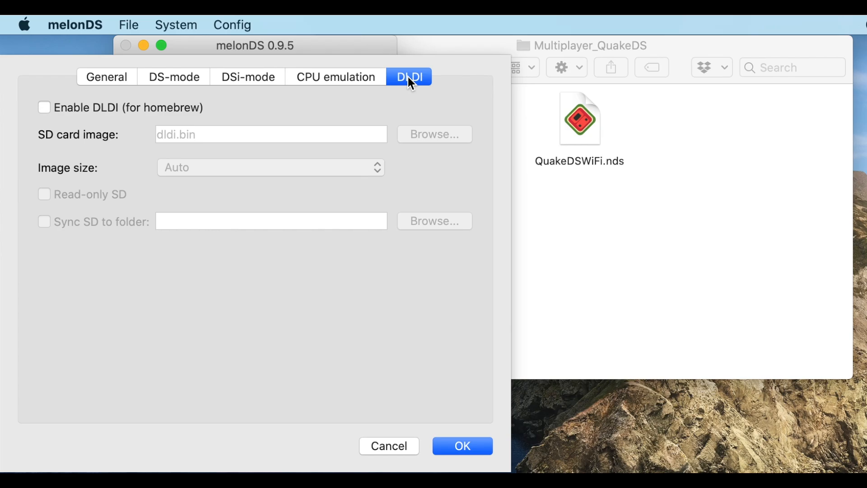
pyautogui.click(44, 108)
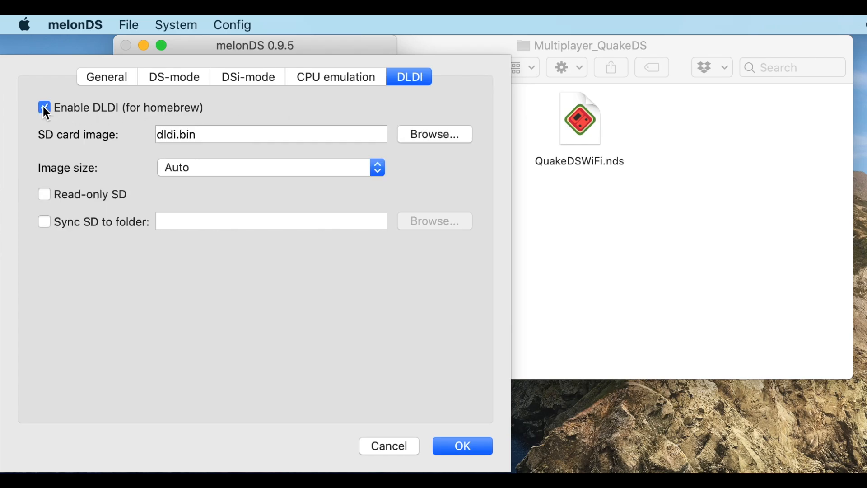
pyautogui.click(44, 222)
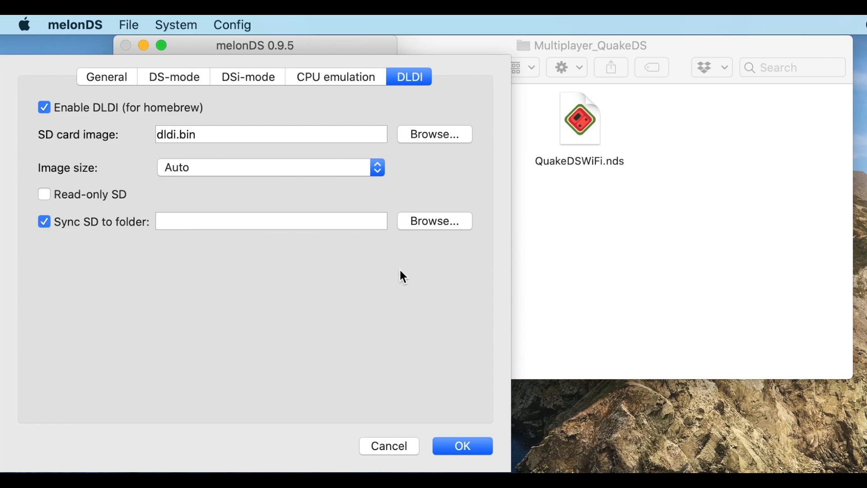
# - Choose Quake_For_Nintendo_DS/Multiplayer_QuakeDS as the SD sync folder and apply the settings, accepting the emulation reset
pyautogui.click(432, 223)
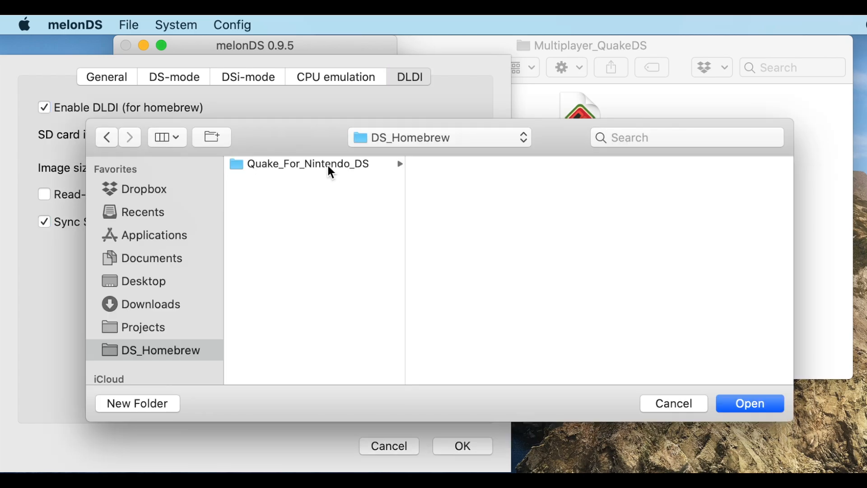
pyautogui.click(327, 163)
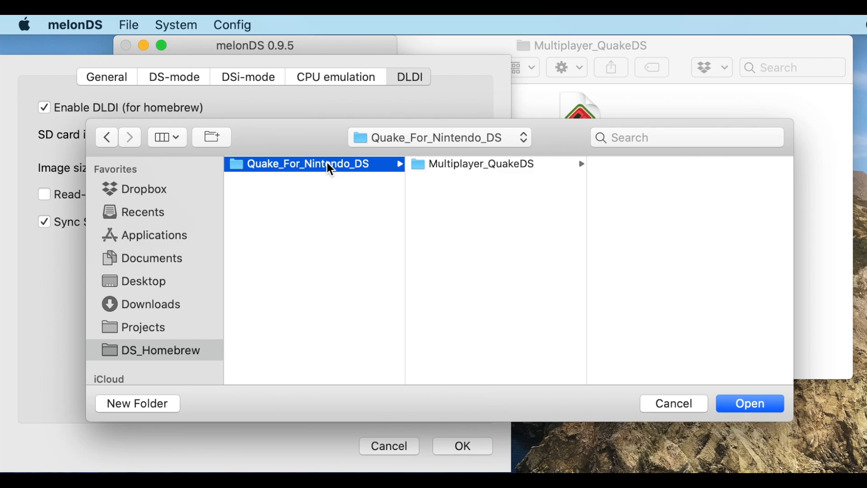
pyautogui.click(469, 165)
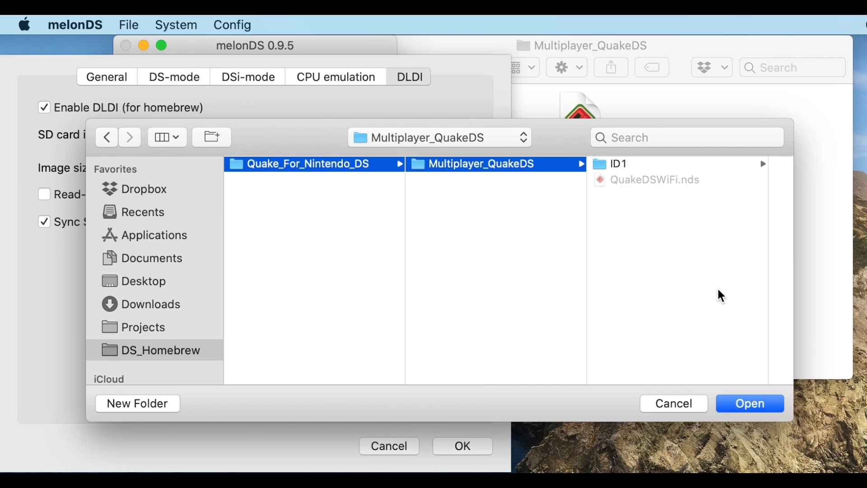
pyautogui.click(745, 400)
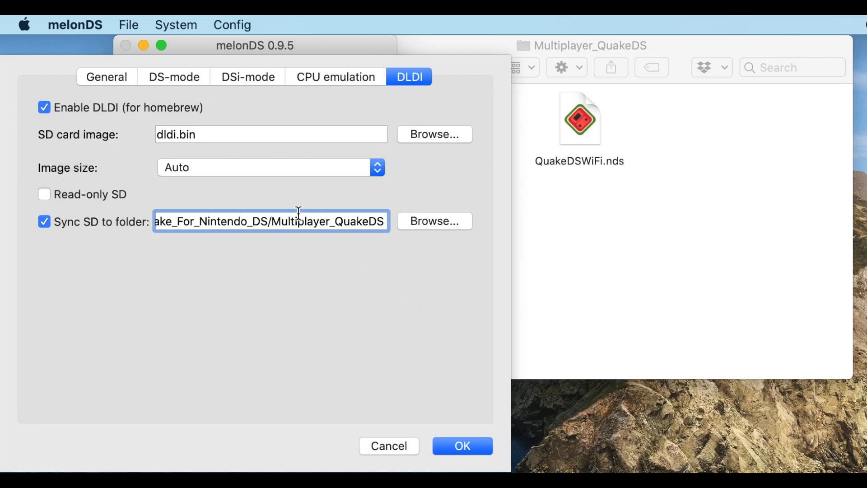
pyautogui.click(454, 445)
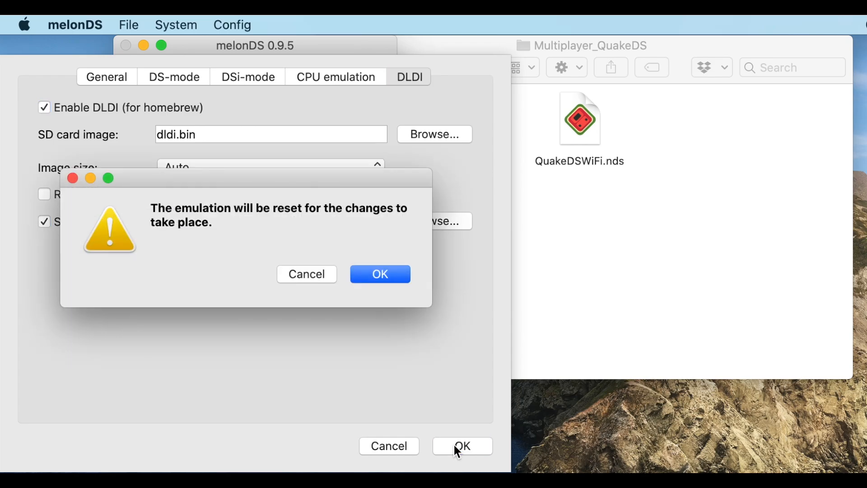
pyautogui.click(379, 275)
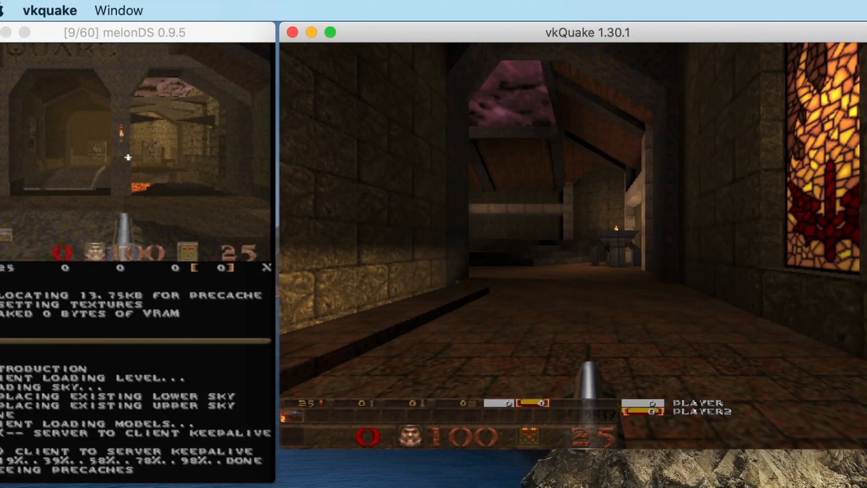
# - In vkQuake, walk through the hall to the opposing player by the steps and manoeuvre until facing them
pyautogui.press('w')
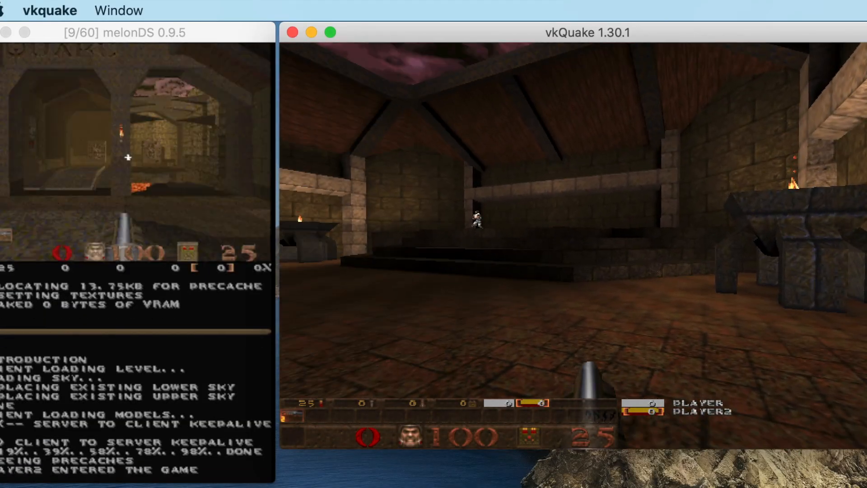
pyautogui.press('w')
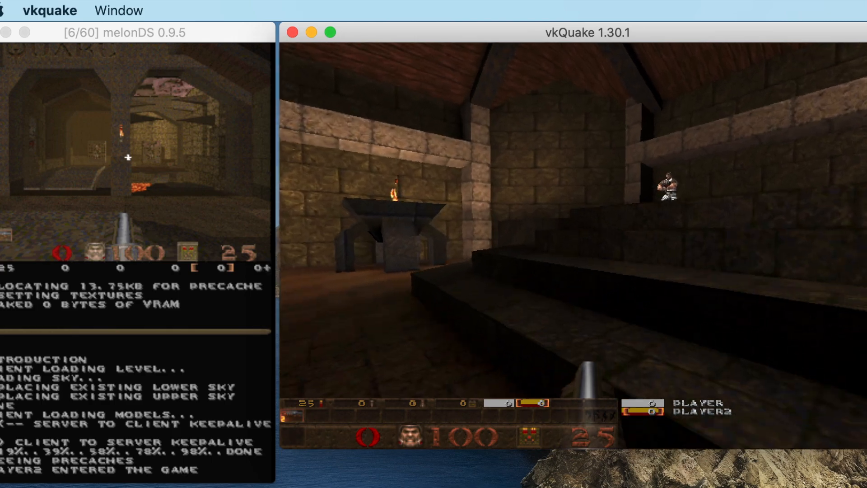
pyautogui.press('w')
pyautogui.press('a')
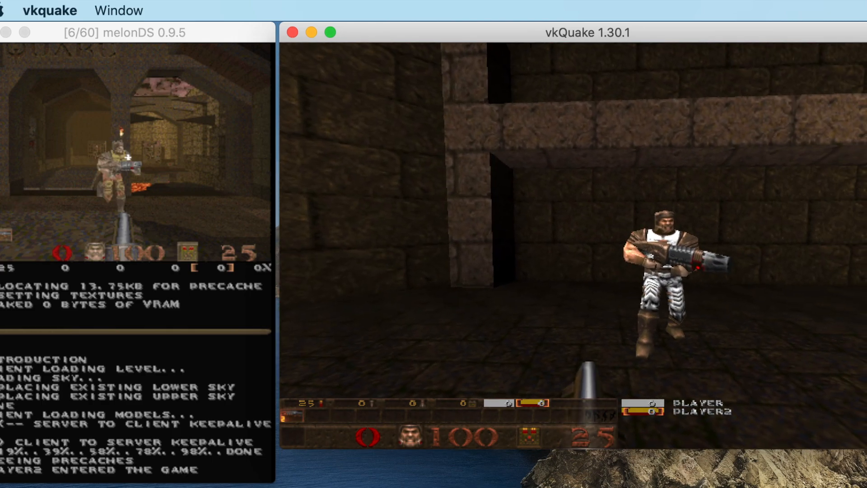
pyautogui.press('a')
pyautogui.press('w')
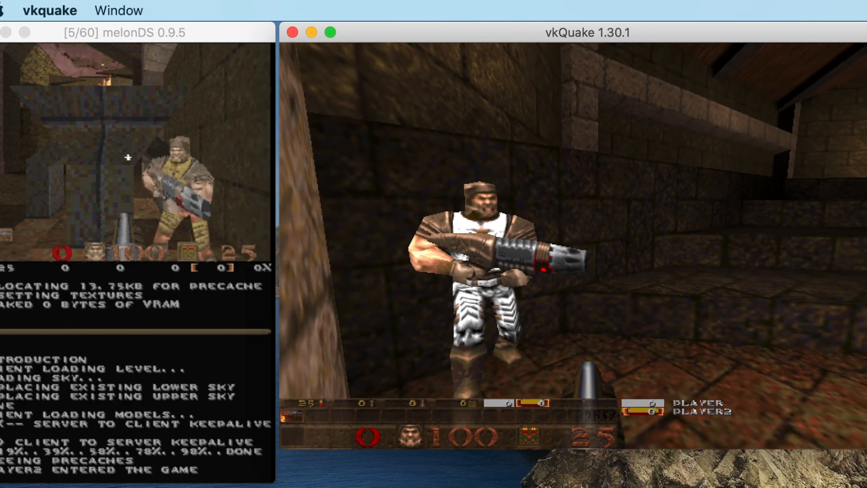
pyautogui.press('w')
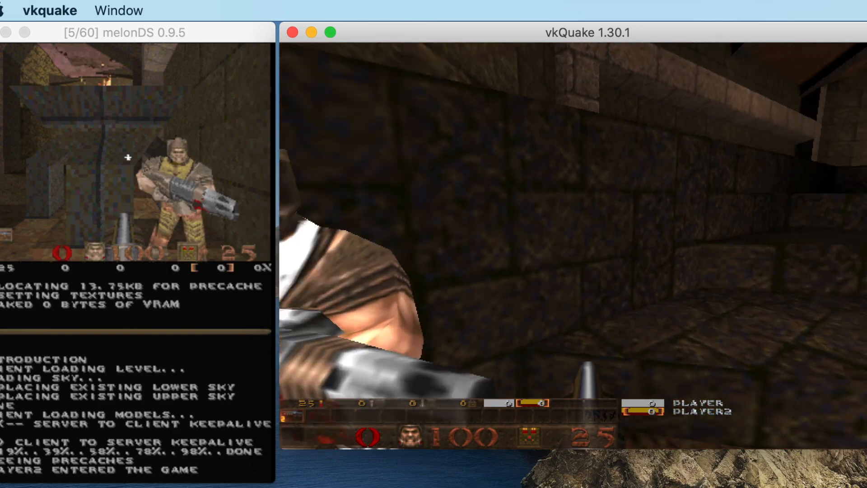
pyautogui.press('d')
pyautogui.press('s')
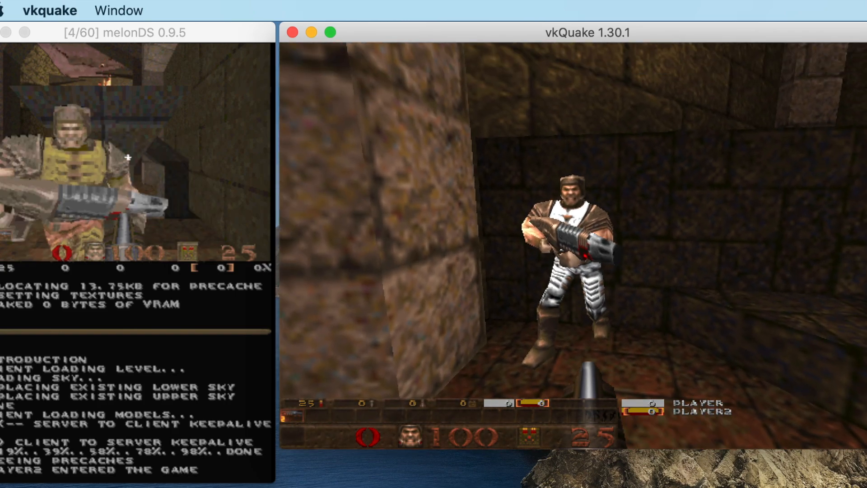
# - Fire the shotgun repeatedly at the opposing player in vkQuake until they are killed
pyautogui.click(587, 245)
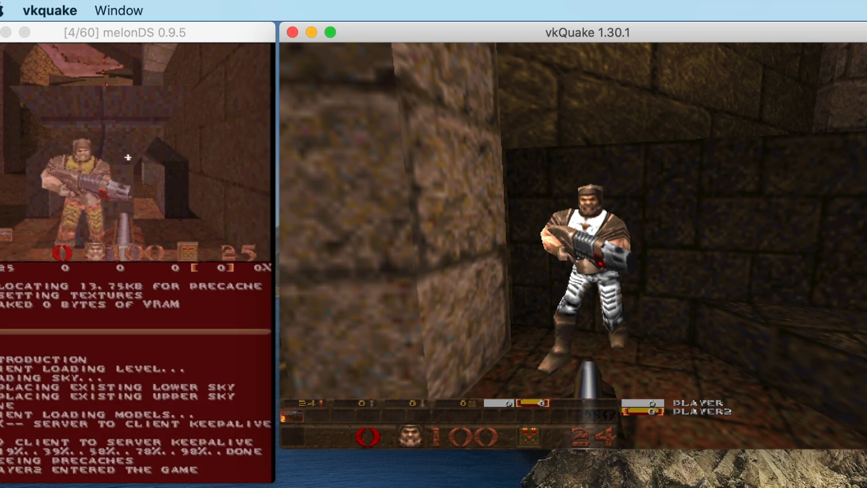
pyautogui.click(573, 246)
pyautogui.click(573, 246)
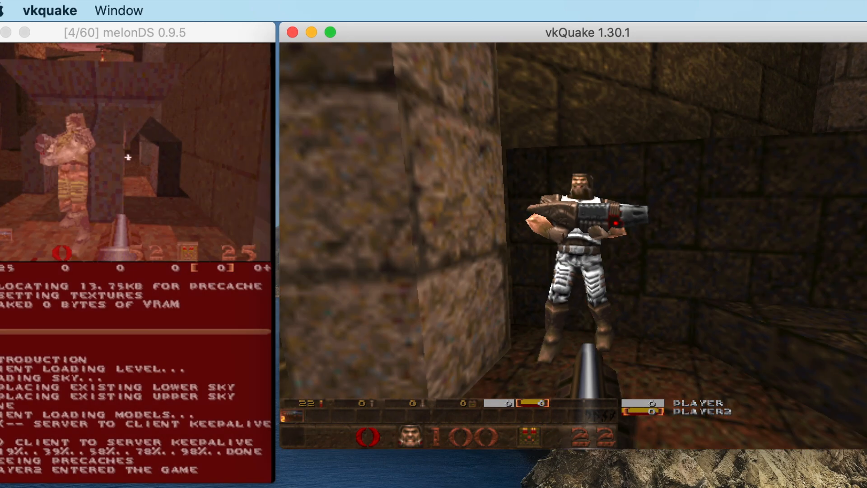
pyautogui.click(573, 245)
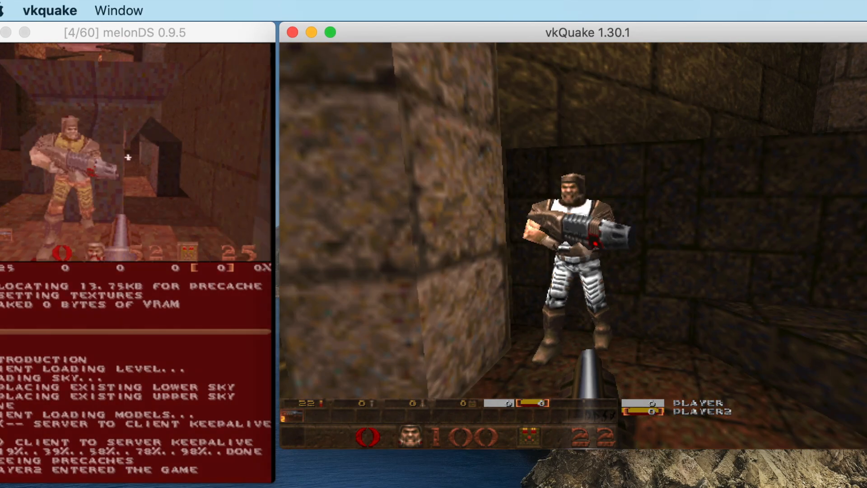
pyautogui.click(588, 246)
pyautogui.click(587, 245)
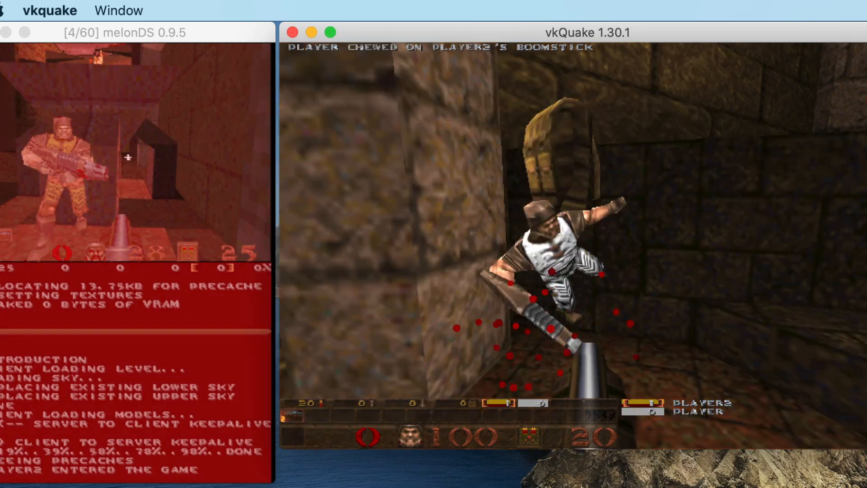